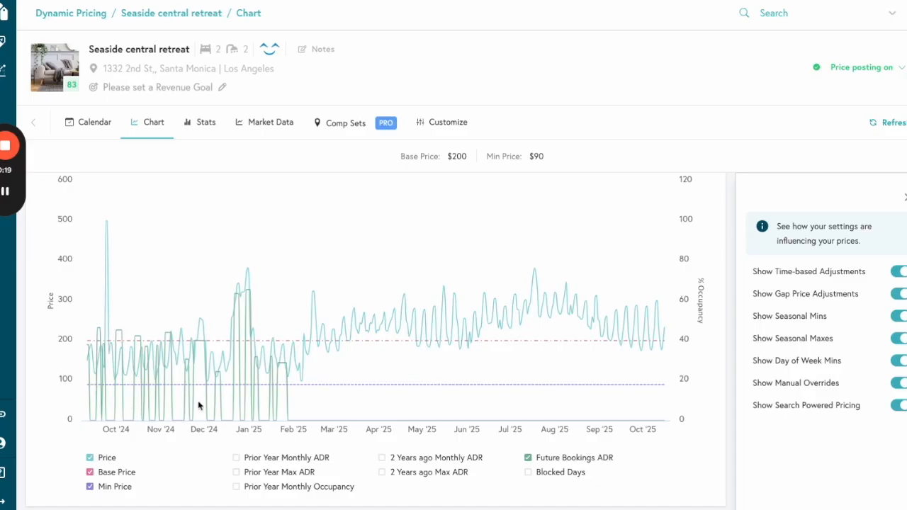
Hide the Future Bookings ADR series on the price chart and toggle the seasonal minimums display off and back on.
{"action": "mouse_move", "coordinate": [307, 389]}
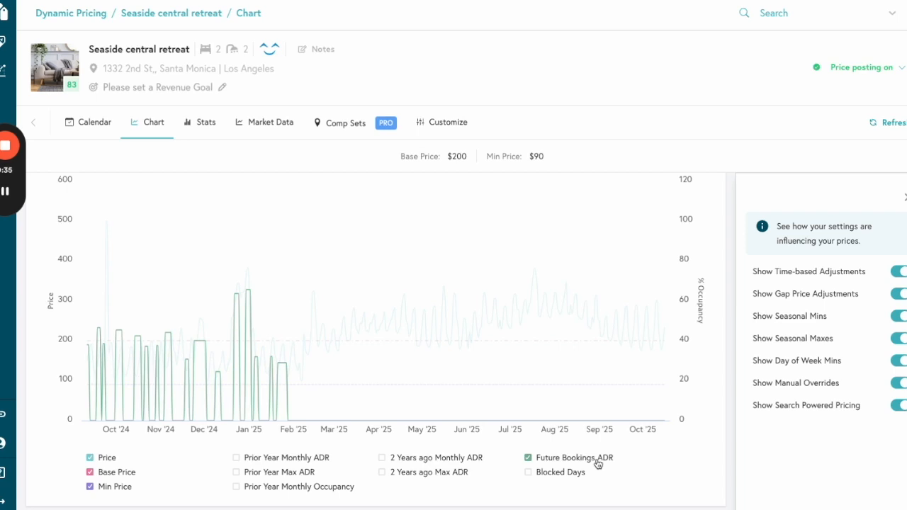
{"action": "left_click", "coordinate": [549, 465]}
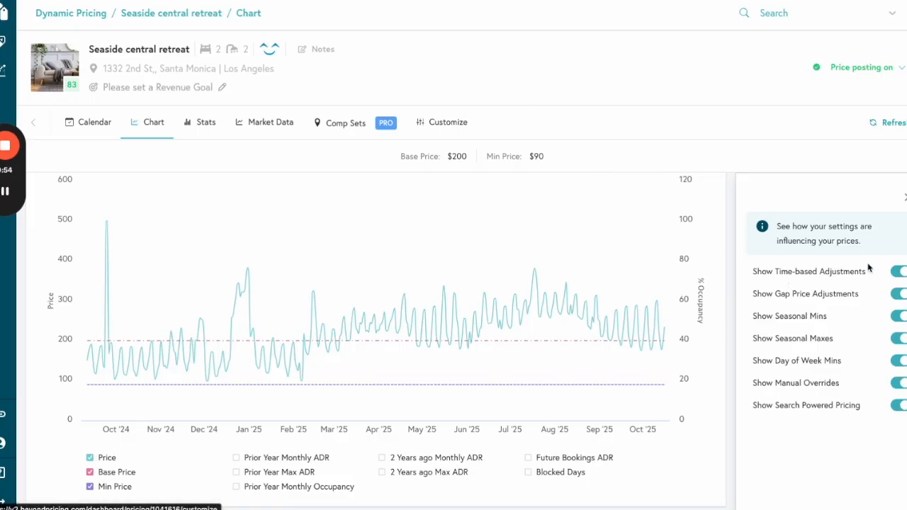
{"action": "left_click", "coordinate": [899, 318]}
{"action": "left_click", "coordinate": [898, 319]}
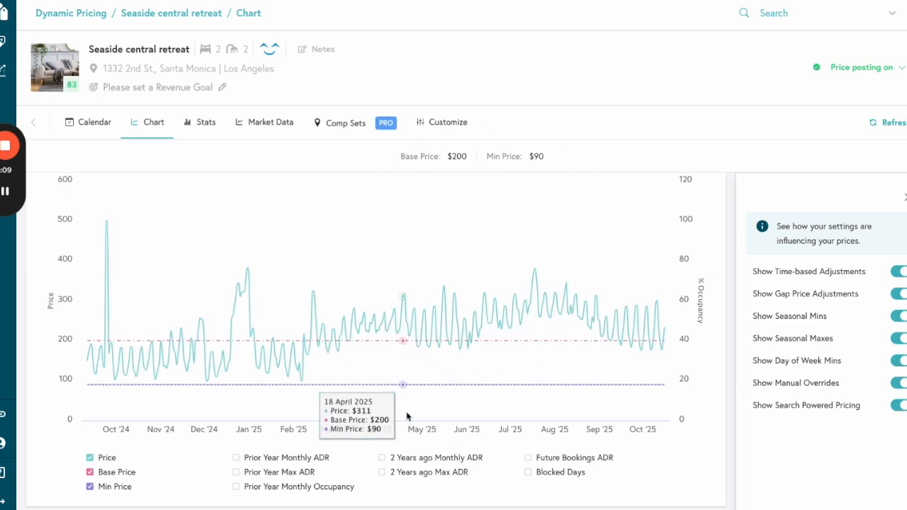
Open the listing's customization settings and examine the annual, day-of-week and seasonal minimum price sections.
{"action": "left_click", "coordinate": [460, 132]}
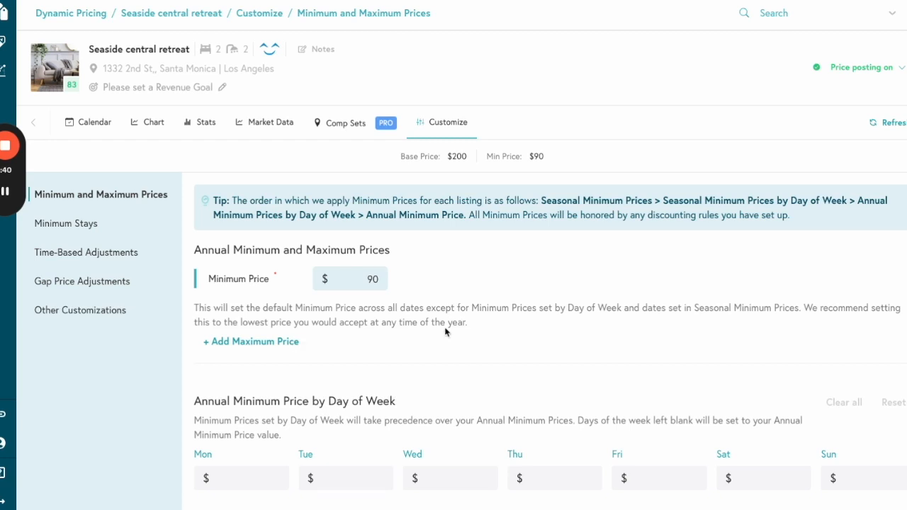
{"action": "scroll", "coordinate": [446, 330], "scroll_direction": "down", "scroll_amount": 5}
{"action": "left_click_drag", "start_coordinate": [395, 218], "coordinate": [319, 218]}
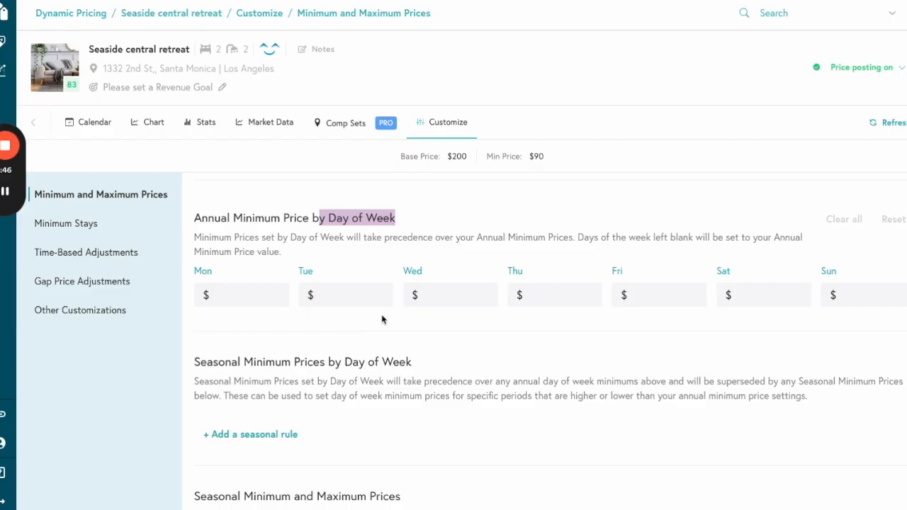
{"action": "scroll", "coordinate": [383, 318], "scroll_direction": "down", "scroll_amount": 2}
{"action": "left_click_drag", "start_coordinate": [194, 294], "coordinate": [285, 294]}
{"action": "scroll", "coordinate": [290, 296], "scroll_direction": "down", "scroll_amount": 1}
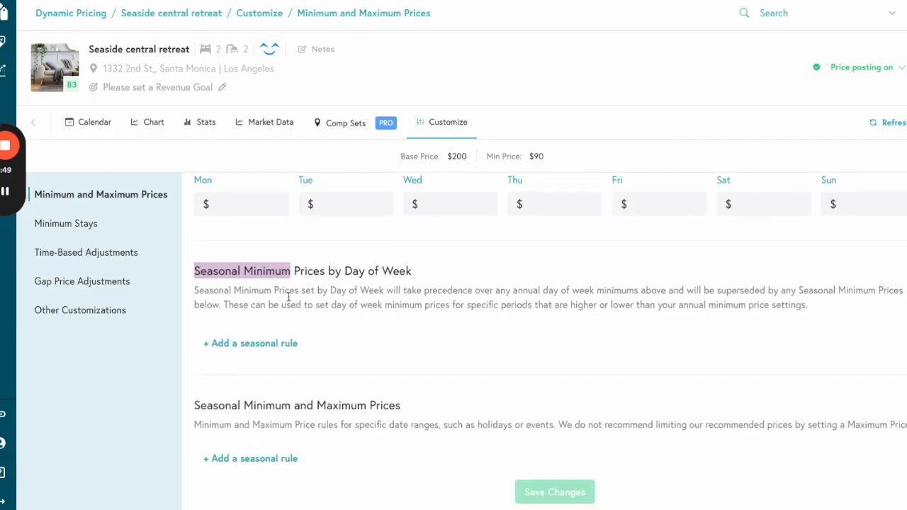
{"action": "left_click_drag", "start_coordinate": [416, 277], "coordinate": [344, 275]}
{"action": "triple_click", "coordinate": [347, 405]}
Add a seasonal minimum and maximum price rule running from 11/09/2024 to 30/09/2024.
{"action": "left_click", "coordinate": [268, 459]}
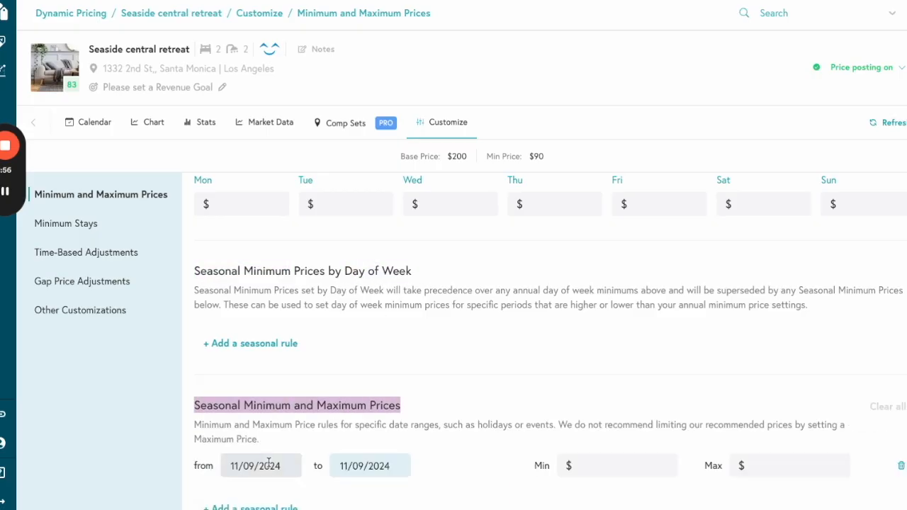
{"action": "scroll", "coordinate": [302, 408], "scroll_direction": "down", "scroll_amount": 1}
{"action": "left_click", "coordinate": [237, 415]}
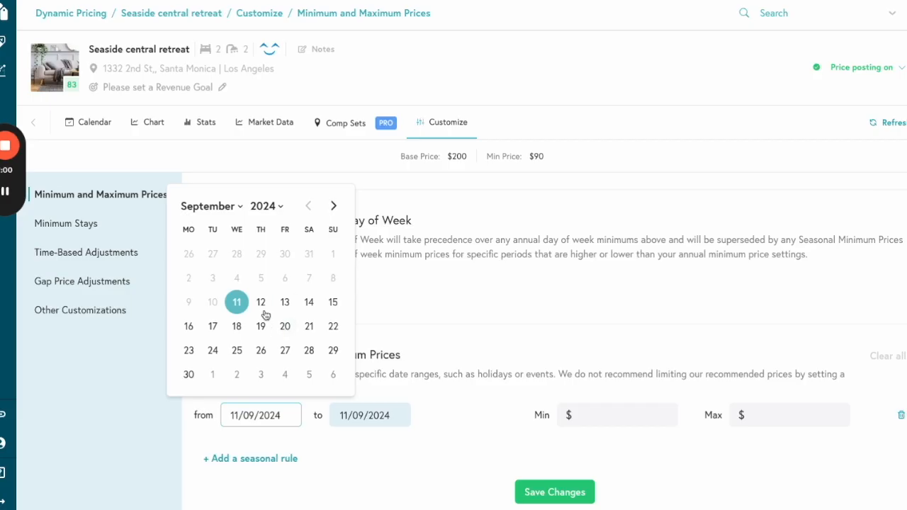
{"action": "left_click", "coordinate": [370, 416]}
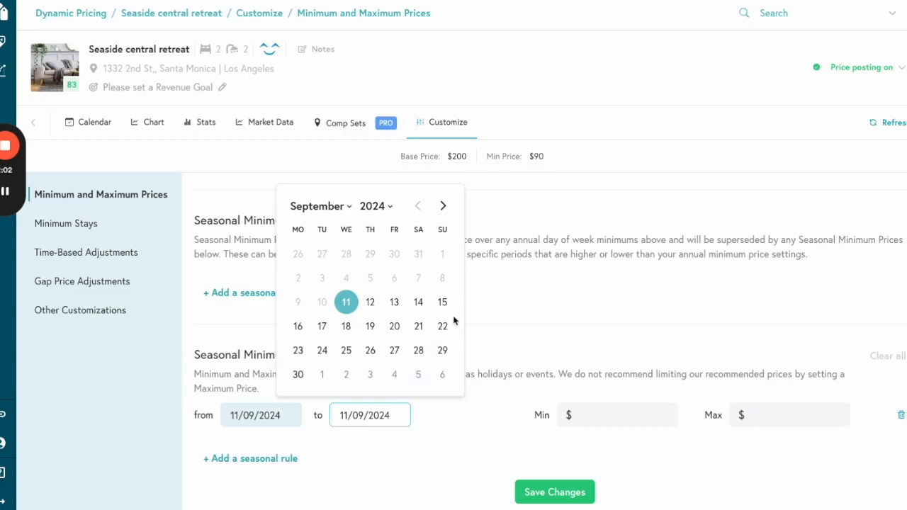
{"action": "left_click", "coordinate": [299, 374]}
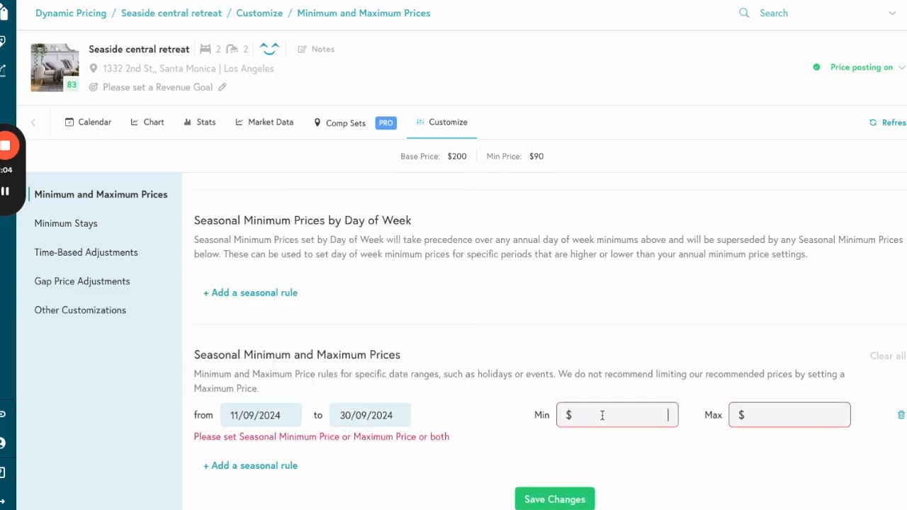
Set the September seasonal rule's minimum price to $80 and save the changes.
{"action": "type", "text": "80"}
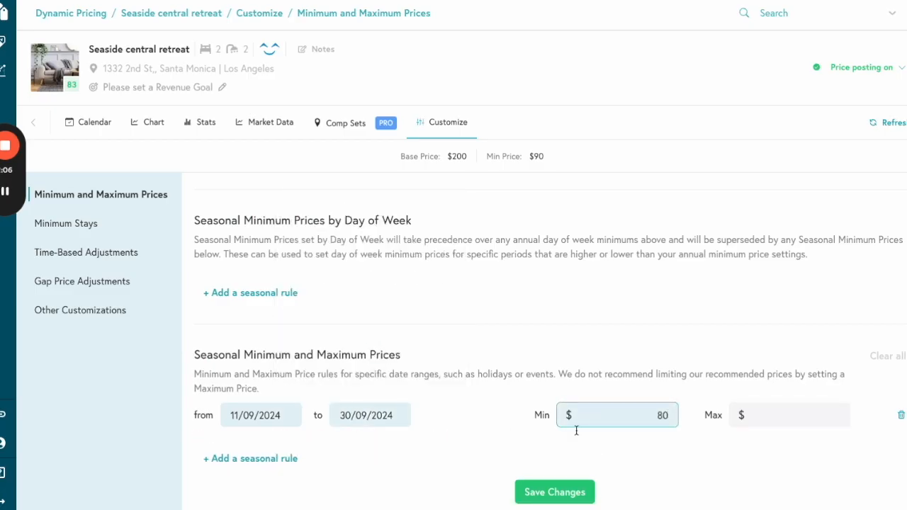
{"action": "scroll", "coordinate": [539, 454], "scroll_direction": "up", "scroll_amount": 5}
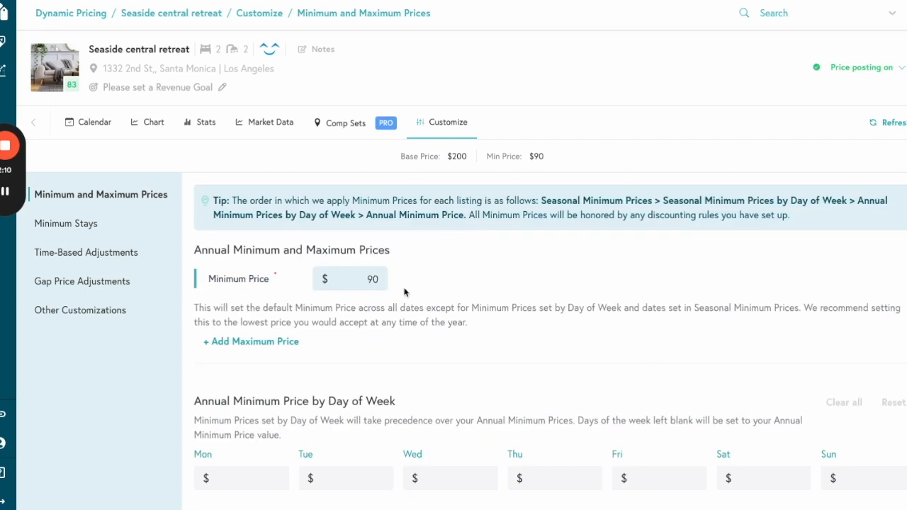
{"action": "scroll", "coordinate": [407, 294], "scroll_direction": "down", "scroll_amount": 5}
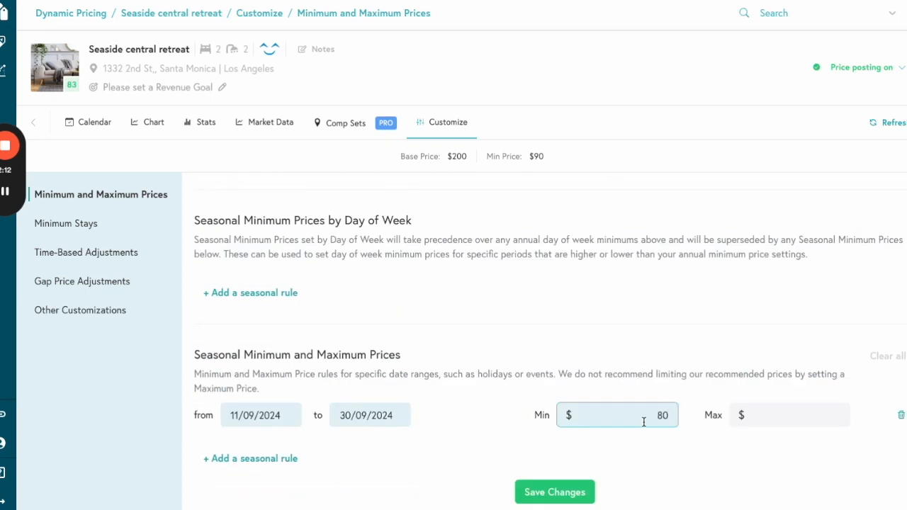
{"action": "left_click", "coordinate": [567, 499]}
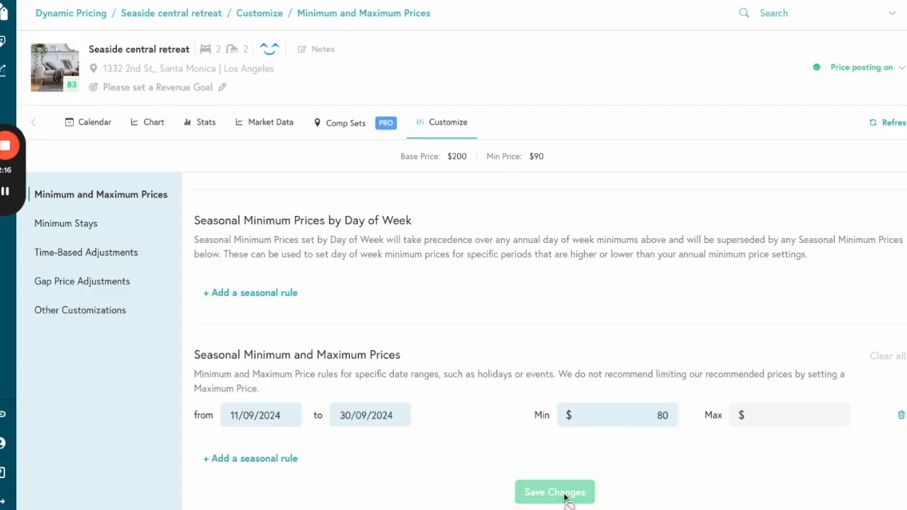
Add a second seasonal minimum and maximum price rule with a start date of 01/03/2025.
{"action": "left_click", "coordinate": [284, 458]}
{"action": "left_click", "coordinate": [282, 459]}
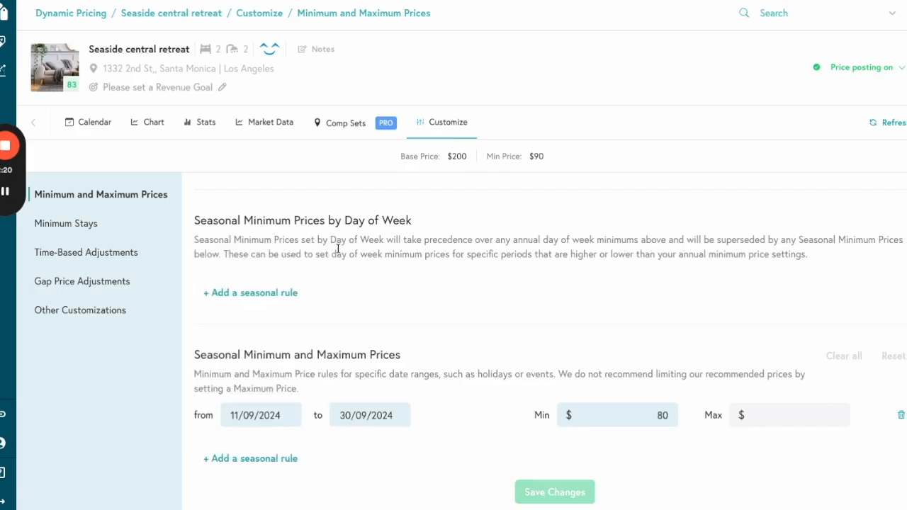
{"action": "left_click", "coordinate": [288, 451]}
{"action": "left_click", "coordinate": [289, 448]}
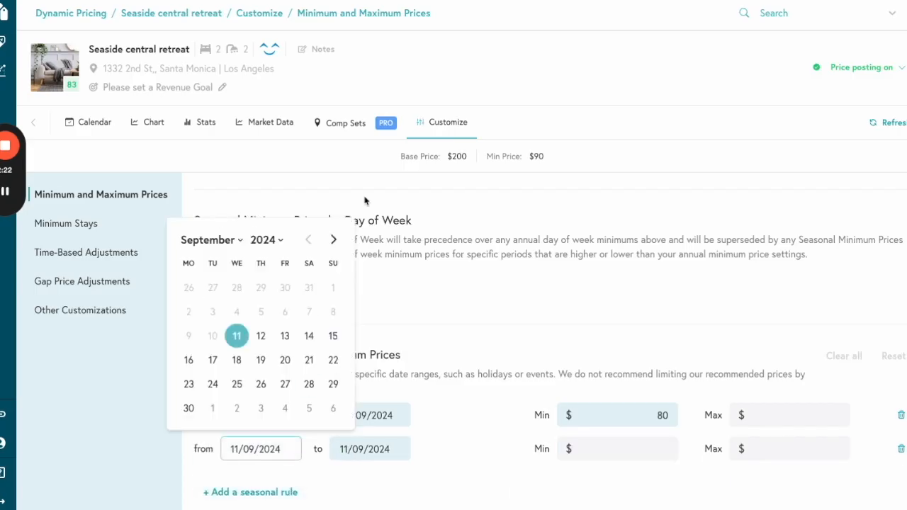
{"action": "left_click", "coordinate": [334, 240]}
{"action": "left_click", "coordinate": [334, 240]}
{"action": "left_click", "coordinate": [333, 240]}
{"action": "left_click", "coordinate": [334, 239]}
{"action": "left_click", "coordinate": [334, 240]}
{"action": "left_click", "coordinate": [333, 240]}
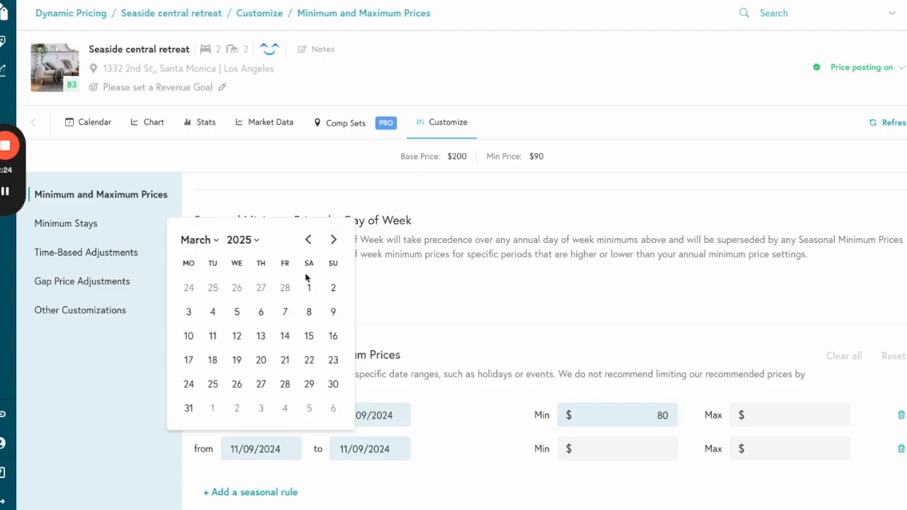
{"action": "left_click", "coordinate": [309, 289]}
Set the second seasonal rule's end date to 30/06/2025.
{"action": "left_click", "coordinate": [365, 447]}
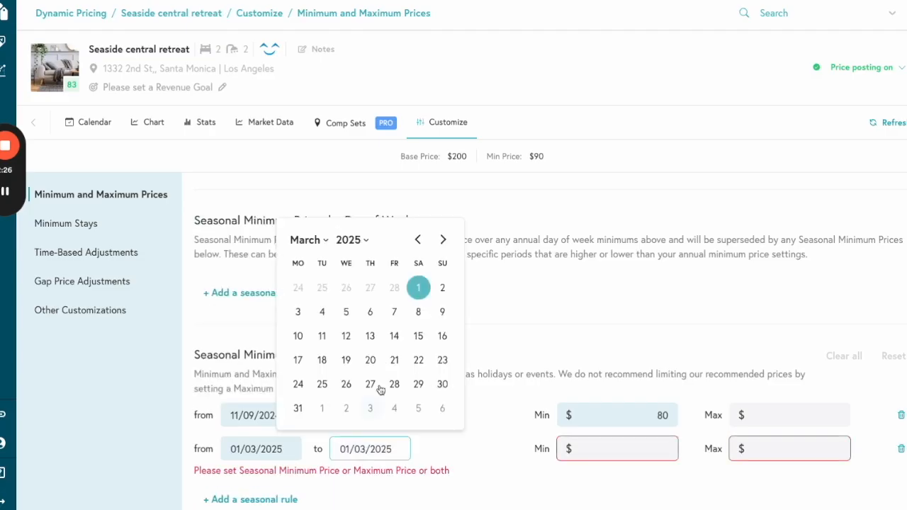
{"action": "left_click", "coordinate": [443, 241]}
{"action": "left_click", "coordinate": [443, 240]}
{"action": "left_click", "coordinate": [443, 240]}
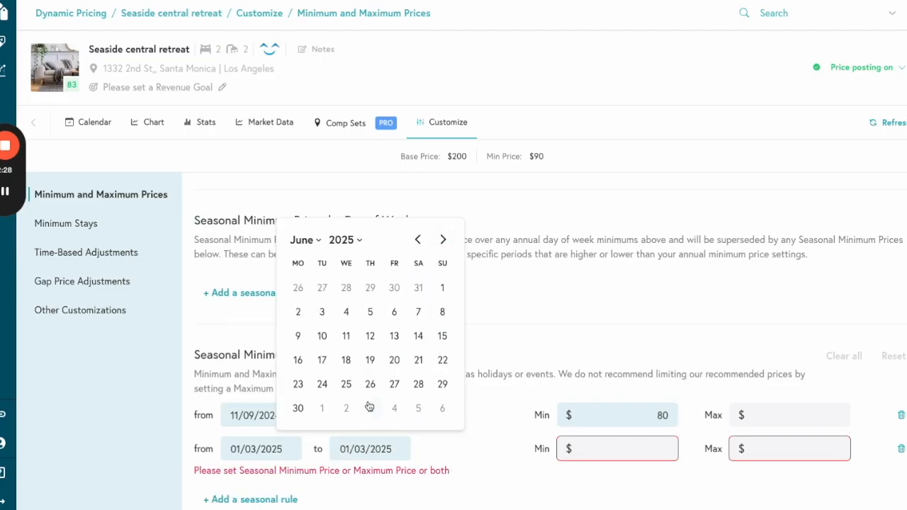
{"action": "left_click", "coordinate": [298, 409]}
Give the second seasonal rule a minimum price of $100 and a maximum of $400, and save the changes.
{"action": "left_click", "coordinate": [636, 445]}
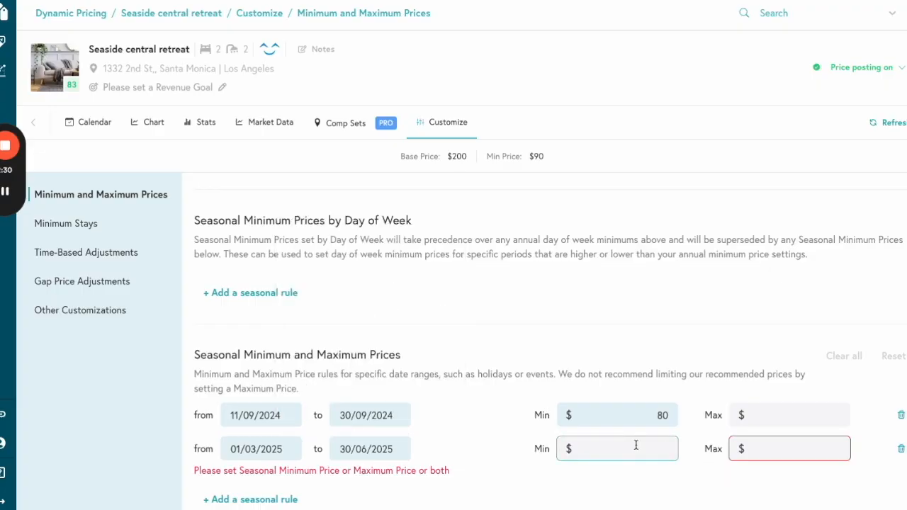
{"action": "type", "text": "100"}
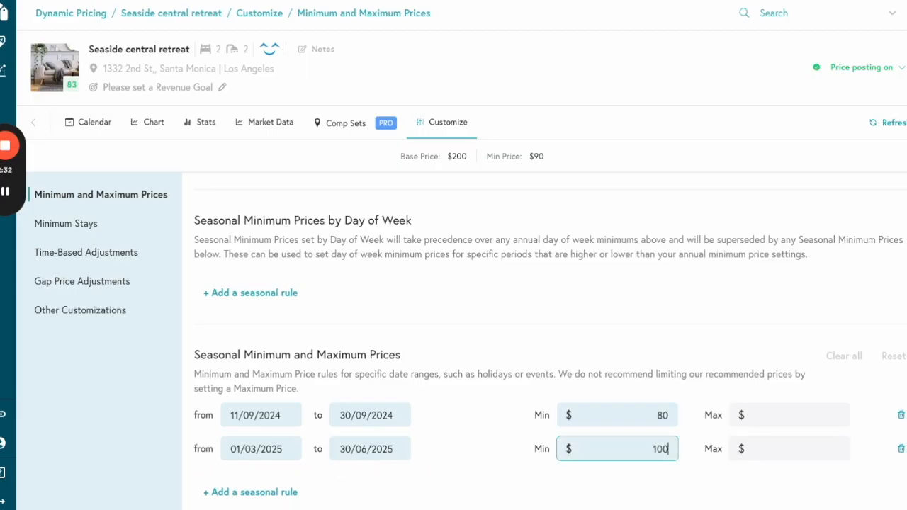
{"action": "left_click", "coordinate": [772, 444]}
{"action": "type", "text": "400"}
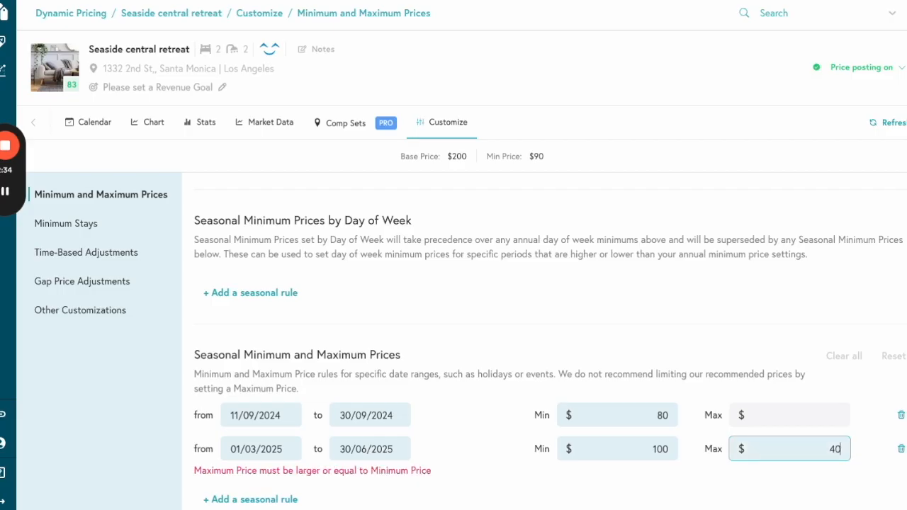
{"action": "left_click", "coordinate": [683, 489]}
{"action": "scroll", "coordinate": [683, 489], "scroll_direction": "down", "scroll_amount": 1}
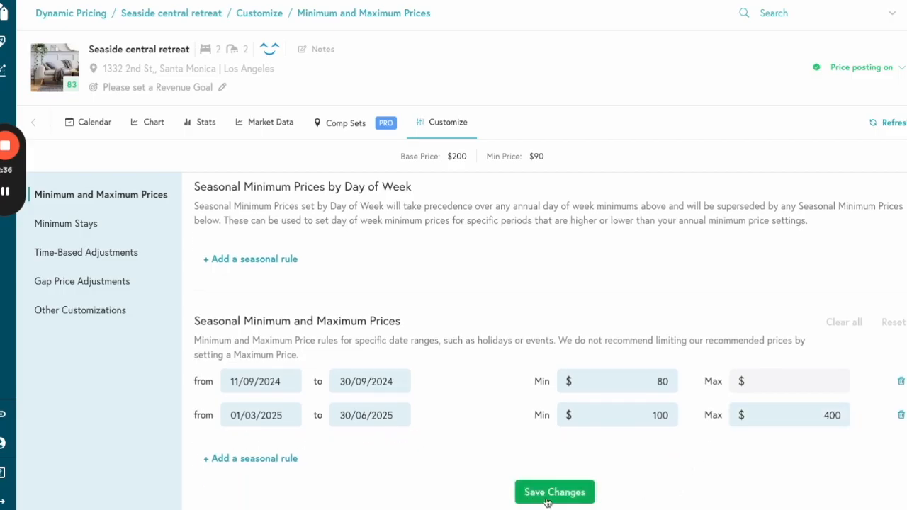
{"action": "left_click", "coordinate": [547, 497]}
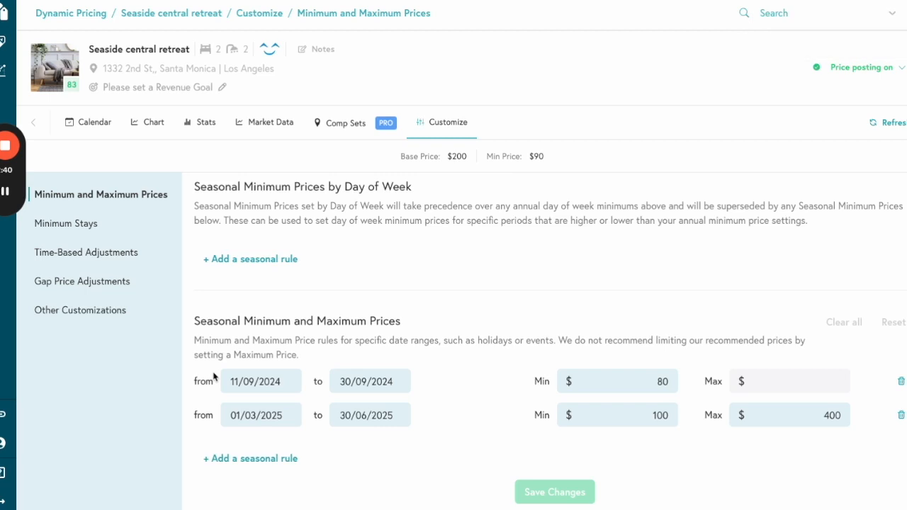
Review the listing's minimum stay, time-based adjustment and gap price adjustment settings.
{"action": "left_click", "coordinate": [101, 231]}
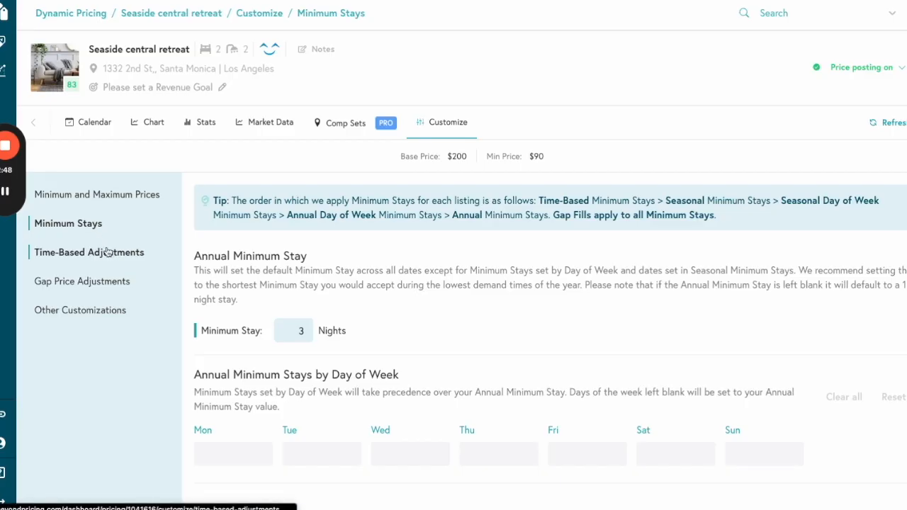
{"action": "left_click", "coordinate": [109, 260]}
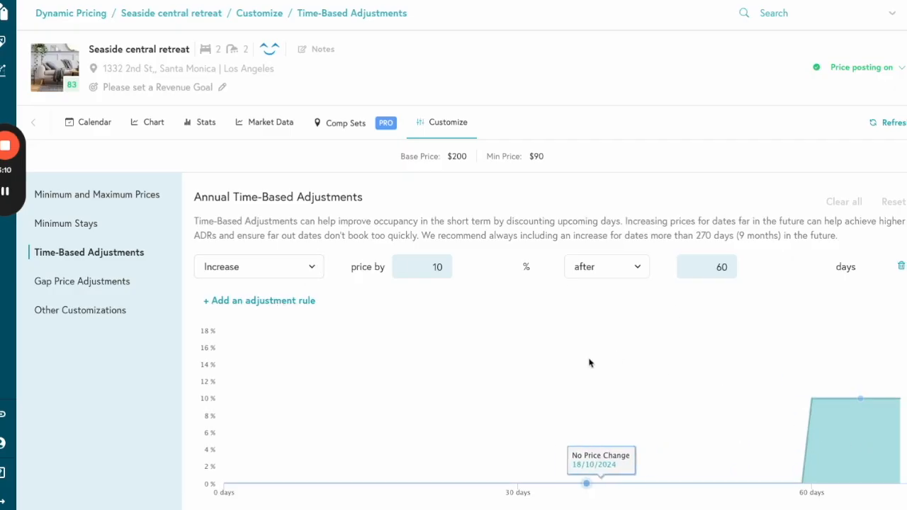
{"action": "left_click", "coordinate": [108, 290]}
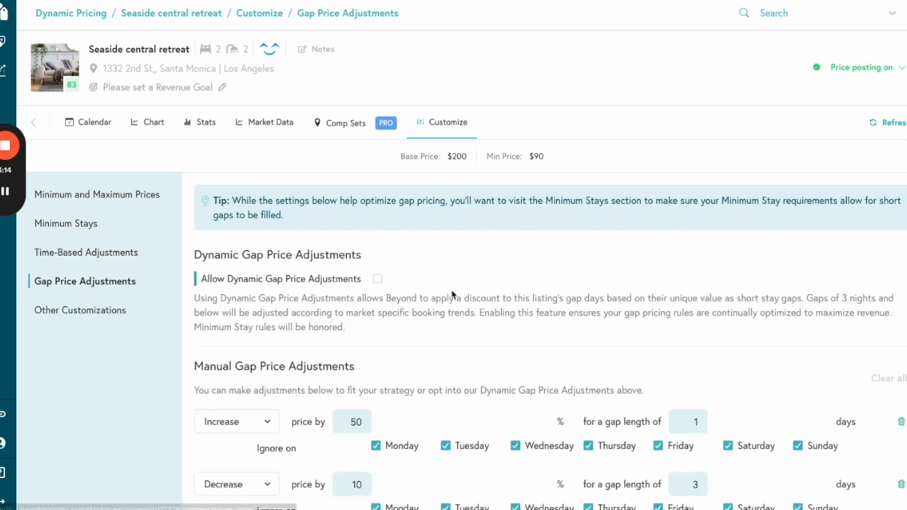
{"action": "scroll", "coordinate": [453, 294], "scroll_direction": "down", "scroll_amount": 2}
{"action": "scroll", "coordinate": [452, 295], "scroll_direction": "up", "scroll_amount": 2}
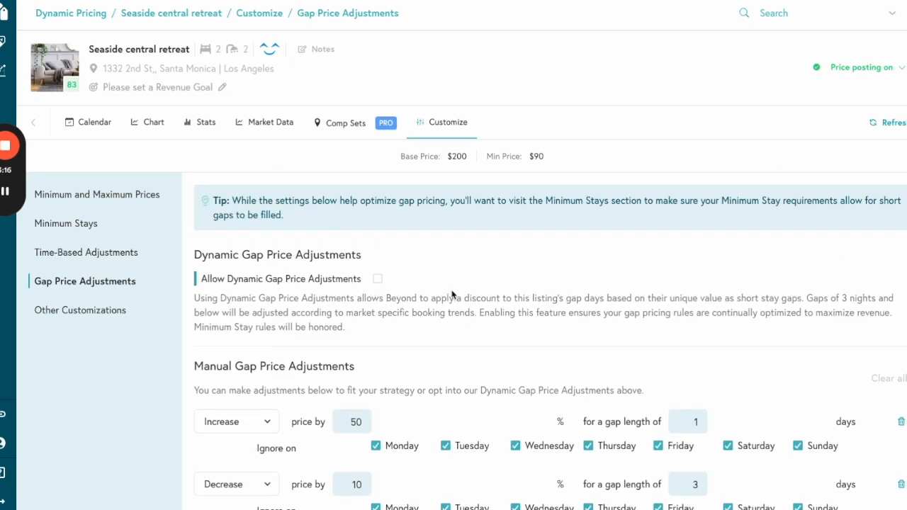
{"action": "left_click", "coordinate": [124, 206]}
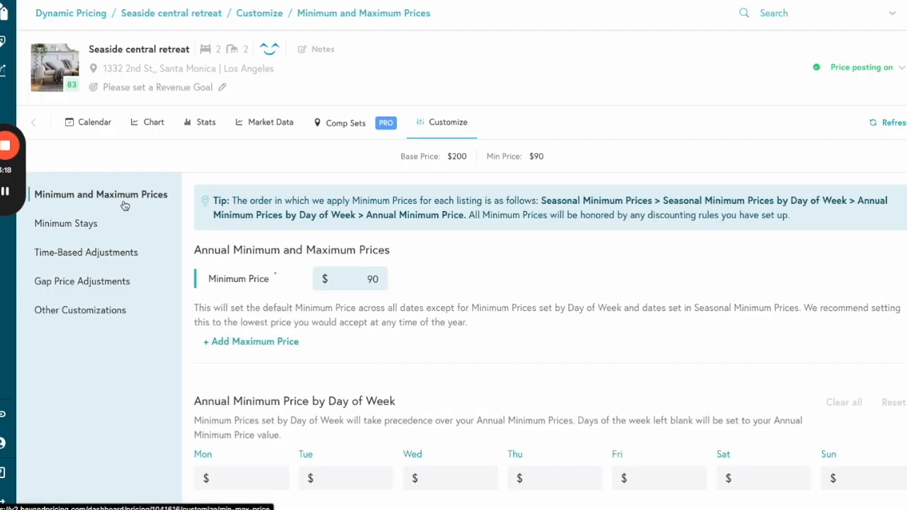
{"action": "left_click", "coordinate": [63, 223]}
{"action": "left_click", "coordinate": [293, 330]}
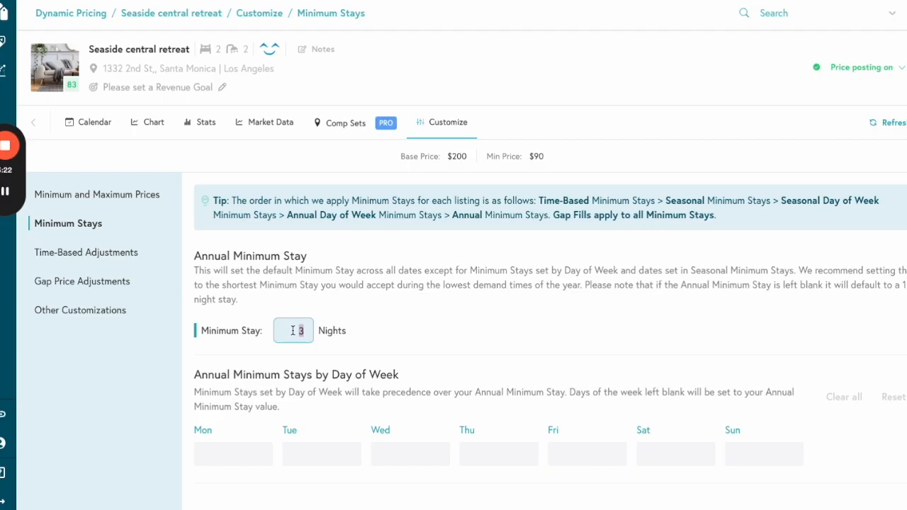
{"action": "left_click", "coordinate": [134, 284]}
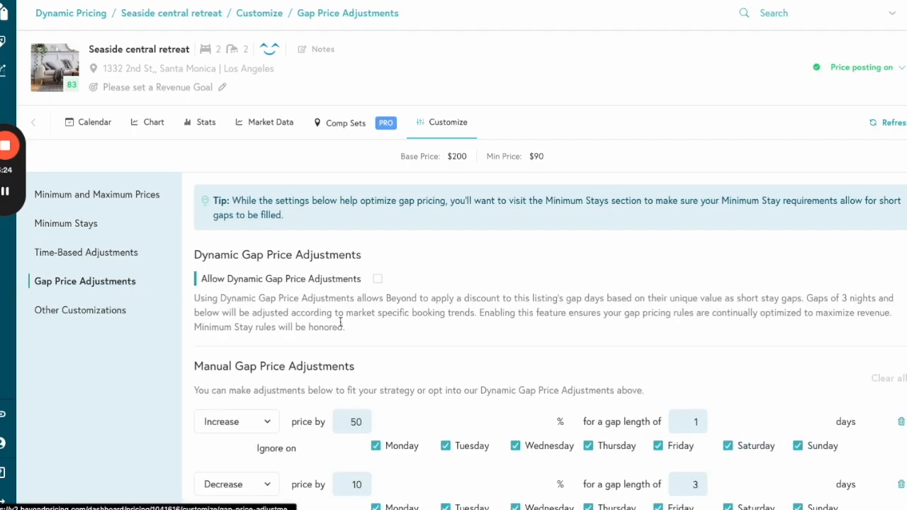
{"action": "scroll", "coordinate": [341, 322], "scroll_direction": "down", "scroll_amount": 1}
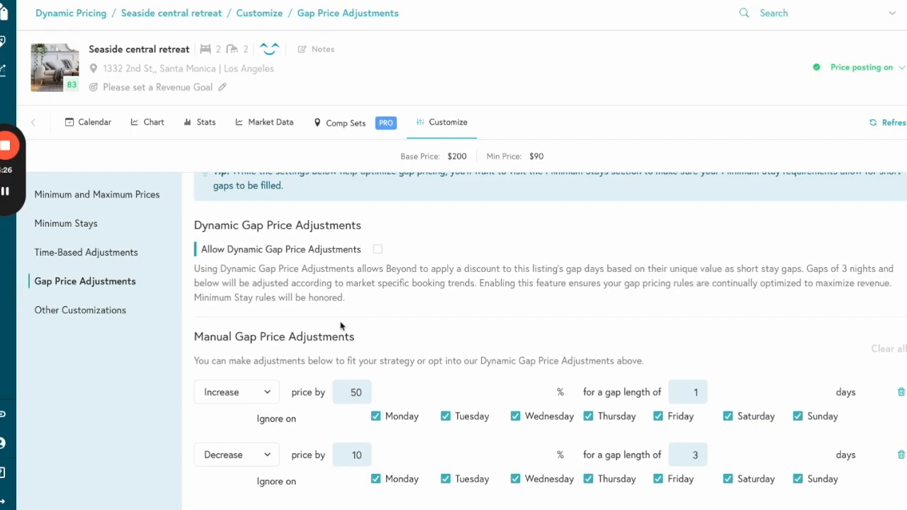
Open the listing's other customizations and toggle the Special Requirements flag on and back off.
{"action": "left_click", "coordinate": [74, 314]}
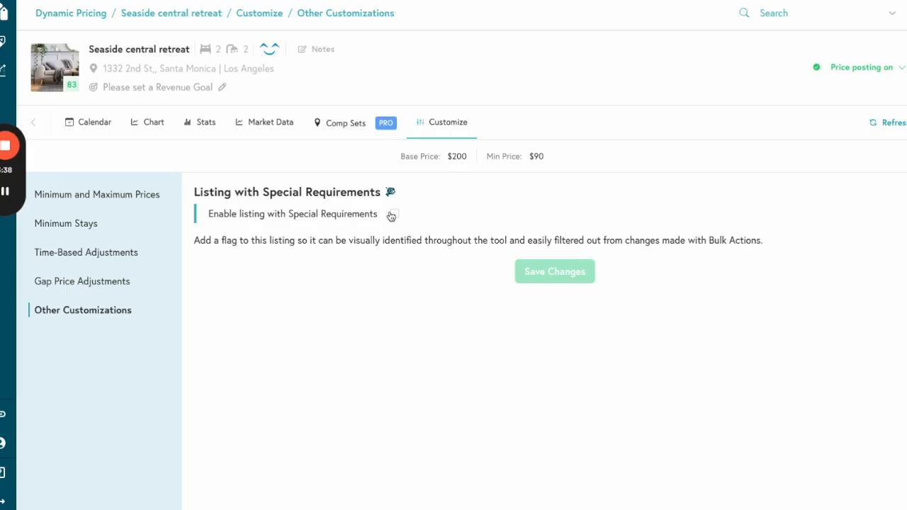
{"action": "left_click", "coordinate": [392, 215]}
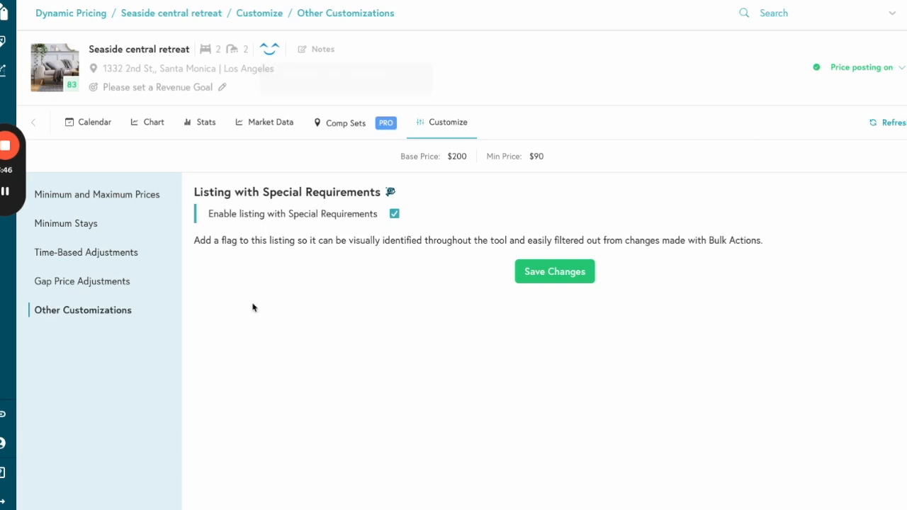
{"action": "left_click", "coordinate": [394, 221]}
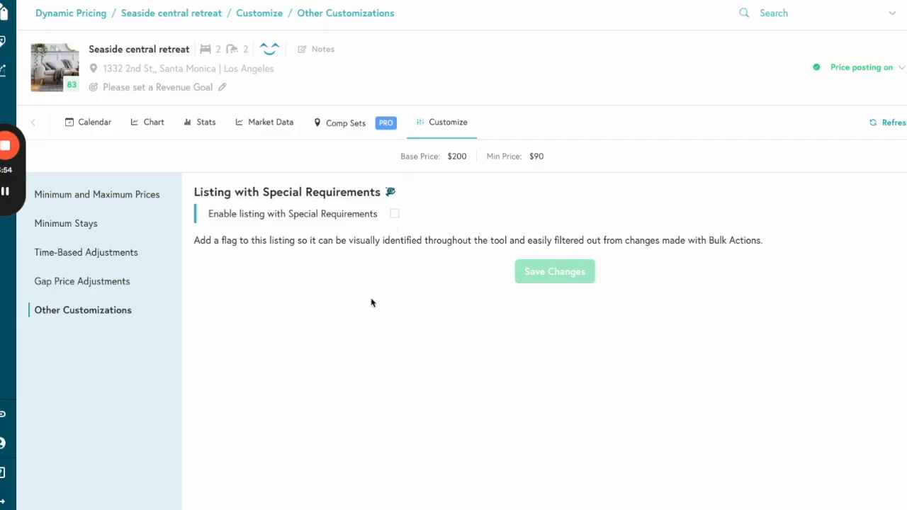